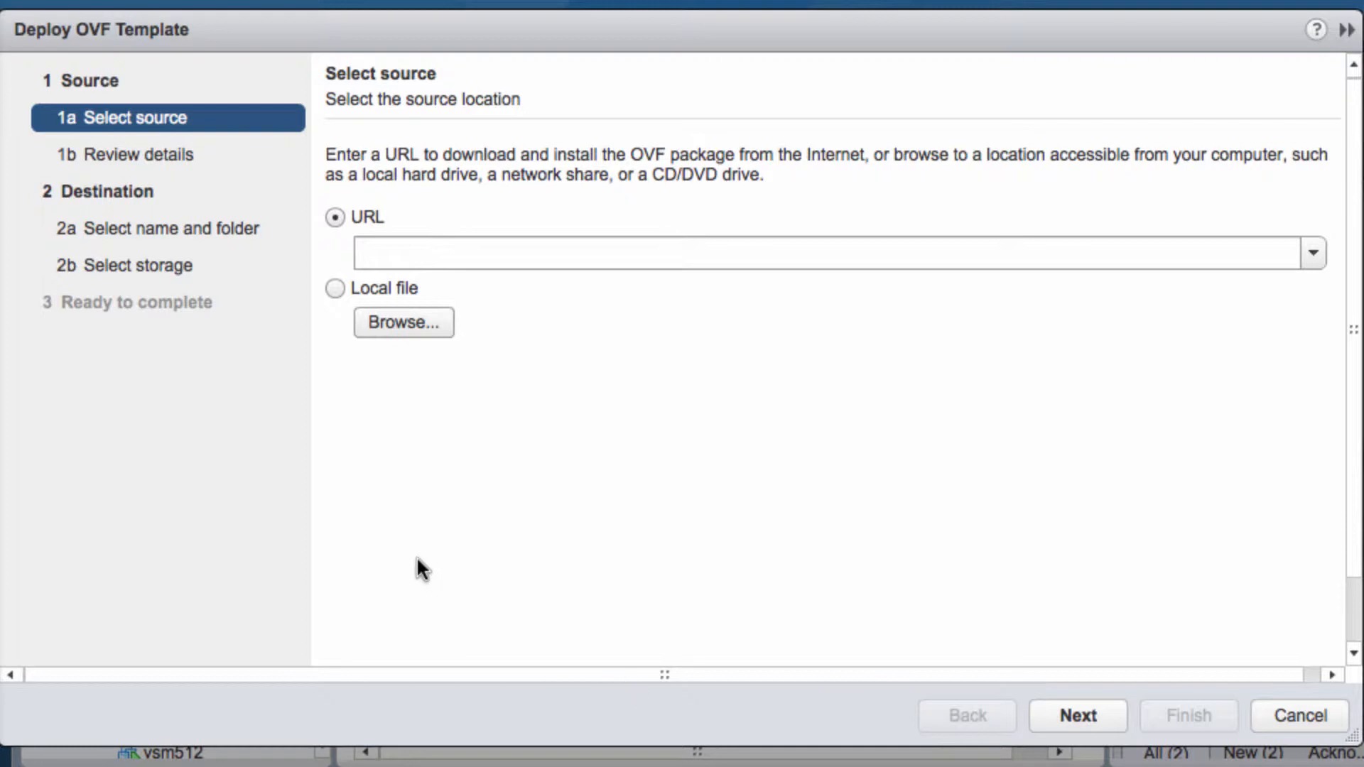
Choose the local file VMware-vCenter-Log-Insight-2.0.3-1879692.ova as the OVF template source and continue to its details.
click(341, 290)
click(399, 323)
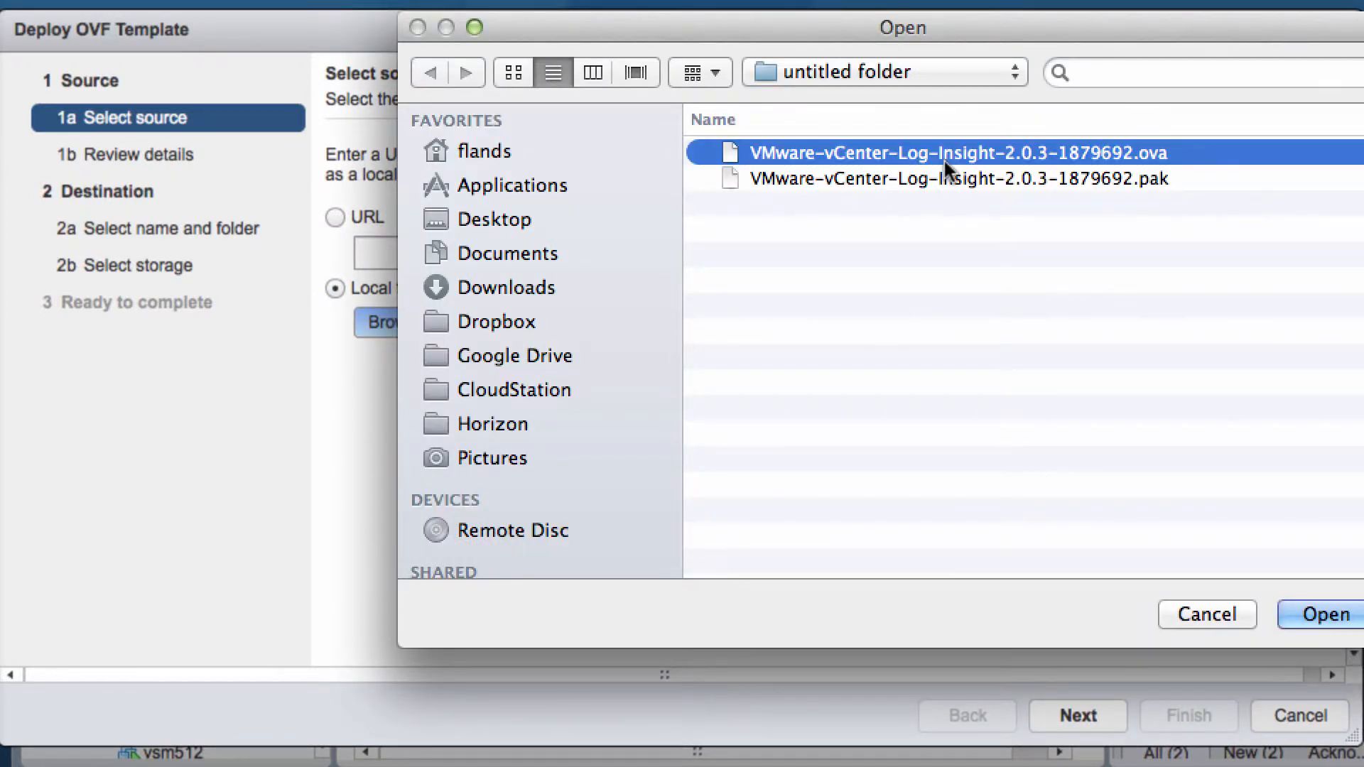
click(944, 161)
click(1297, 608)
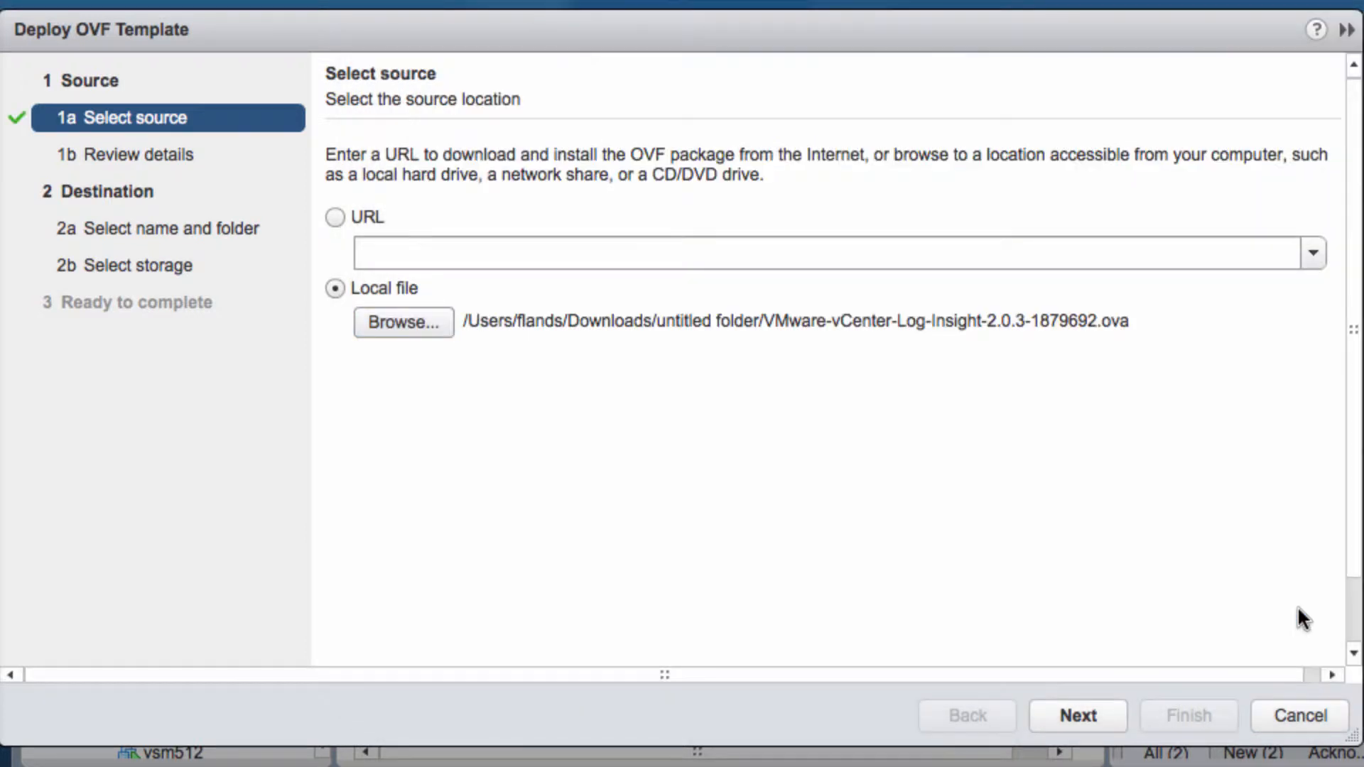
click(1089, 714)
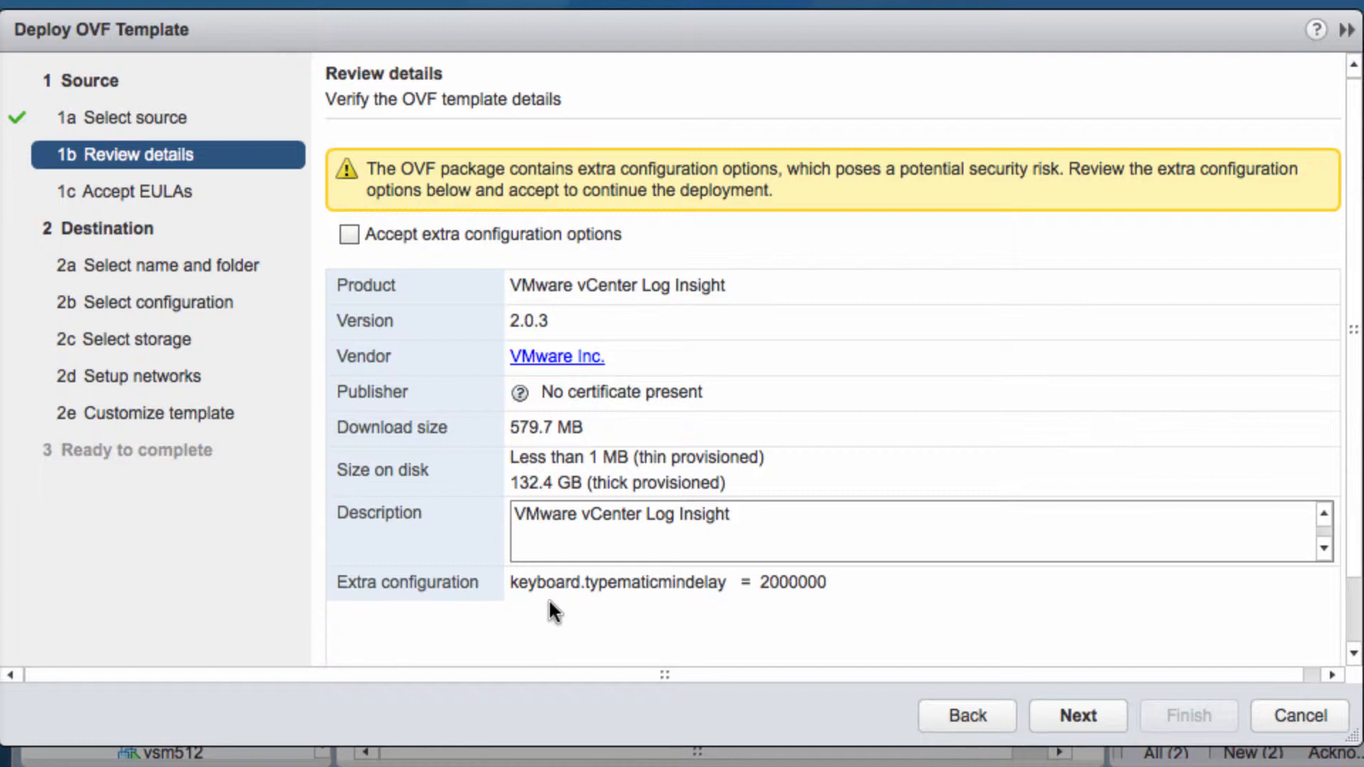
Accept the template's extra configuration options and the VMware end user license agreement, continuing to the name and folder settings.
click(347, 237)
click(1094, 716)
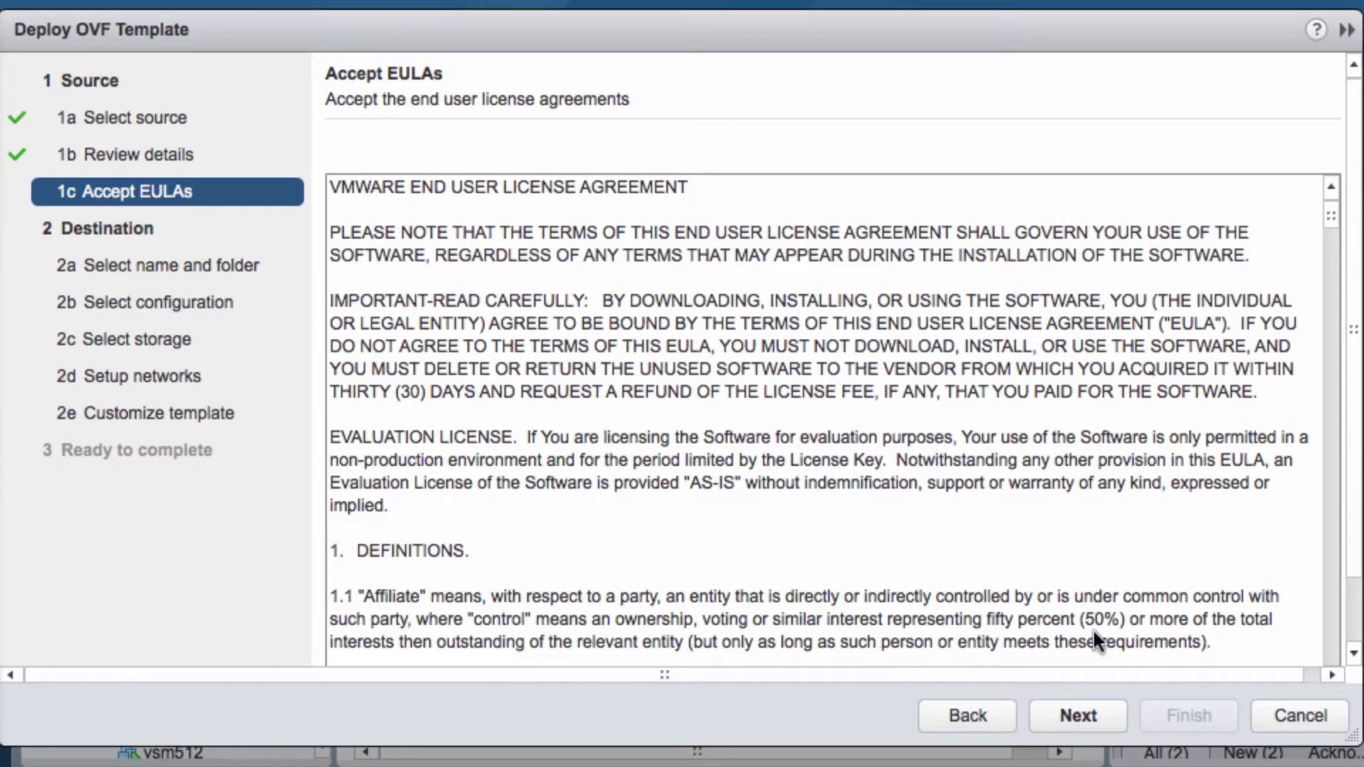
scroll(1348, 611, down, 2)
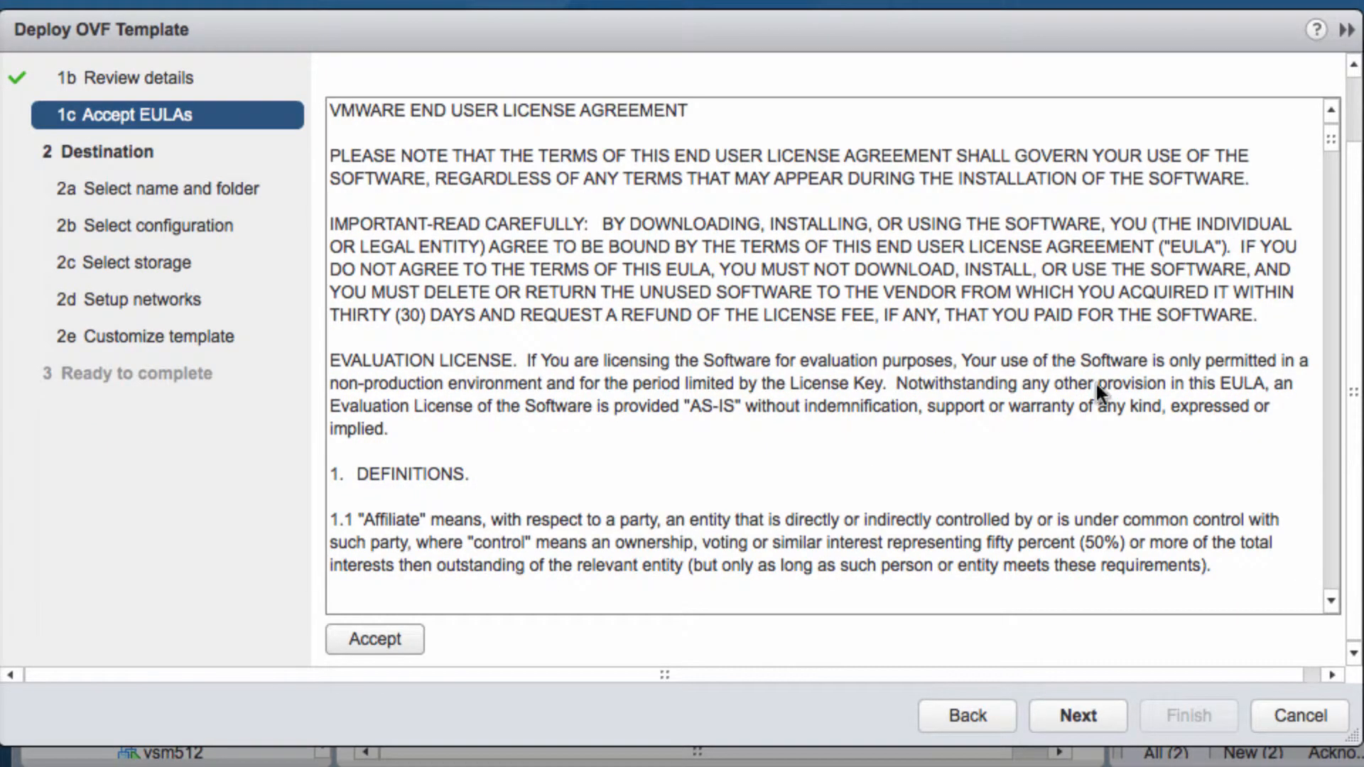
click(399, 631)
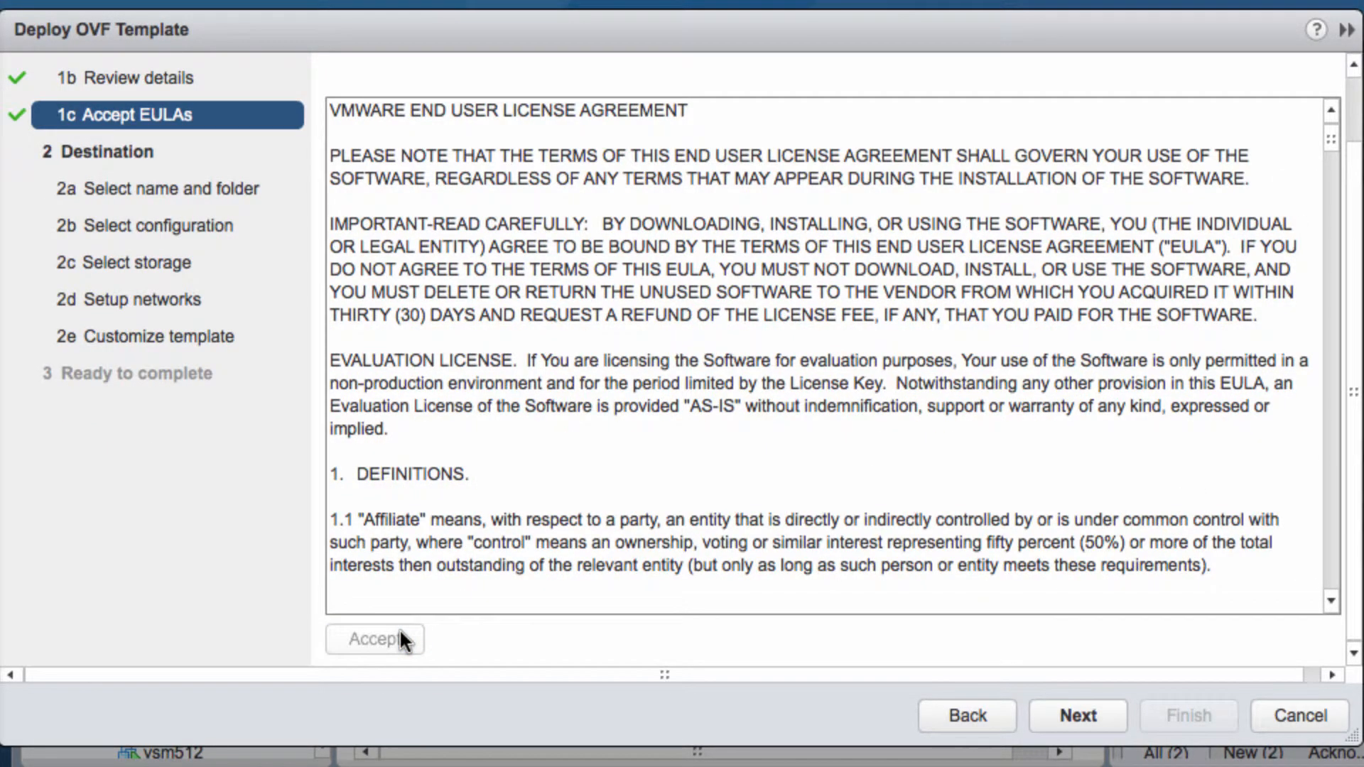
click(1058, 714)
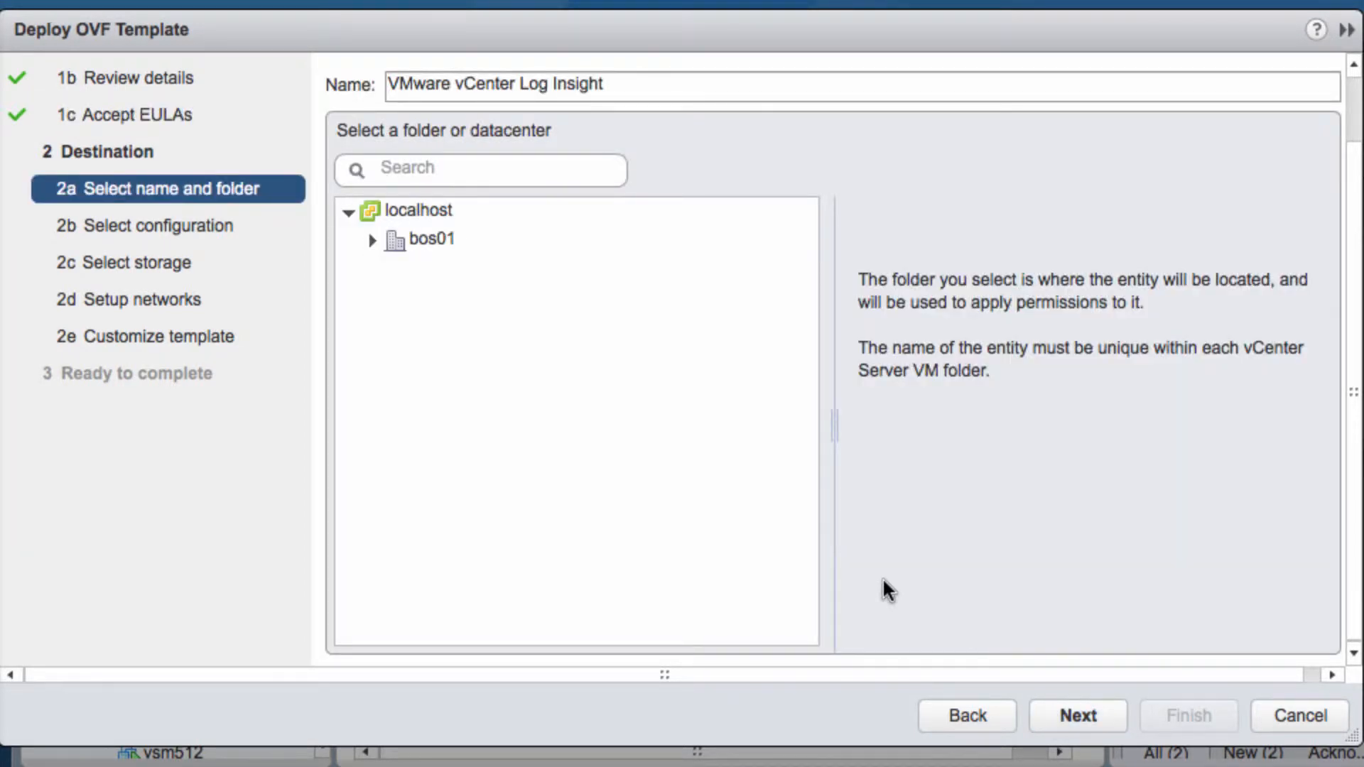
Place the appliance in the bos01 datacenter and, after viewing the Extra Small requirements, choose the Small configuration.
click(398, 241)
click(1059, 717)
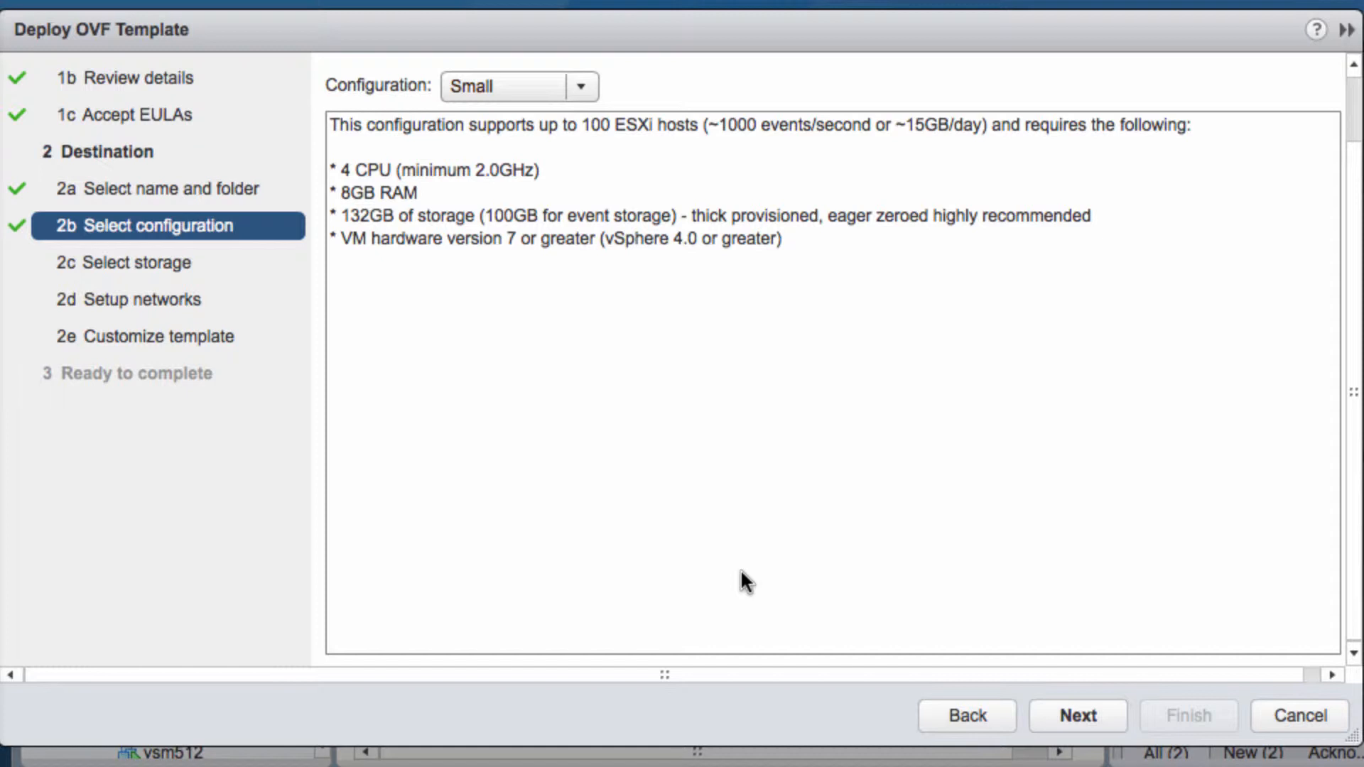
click(575, 84)
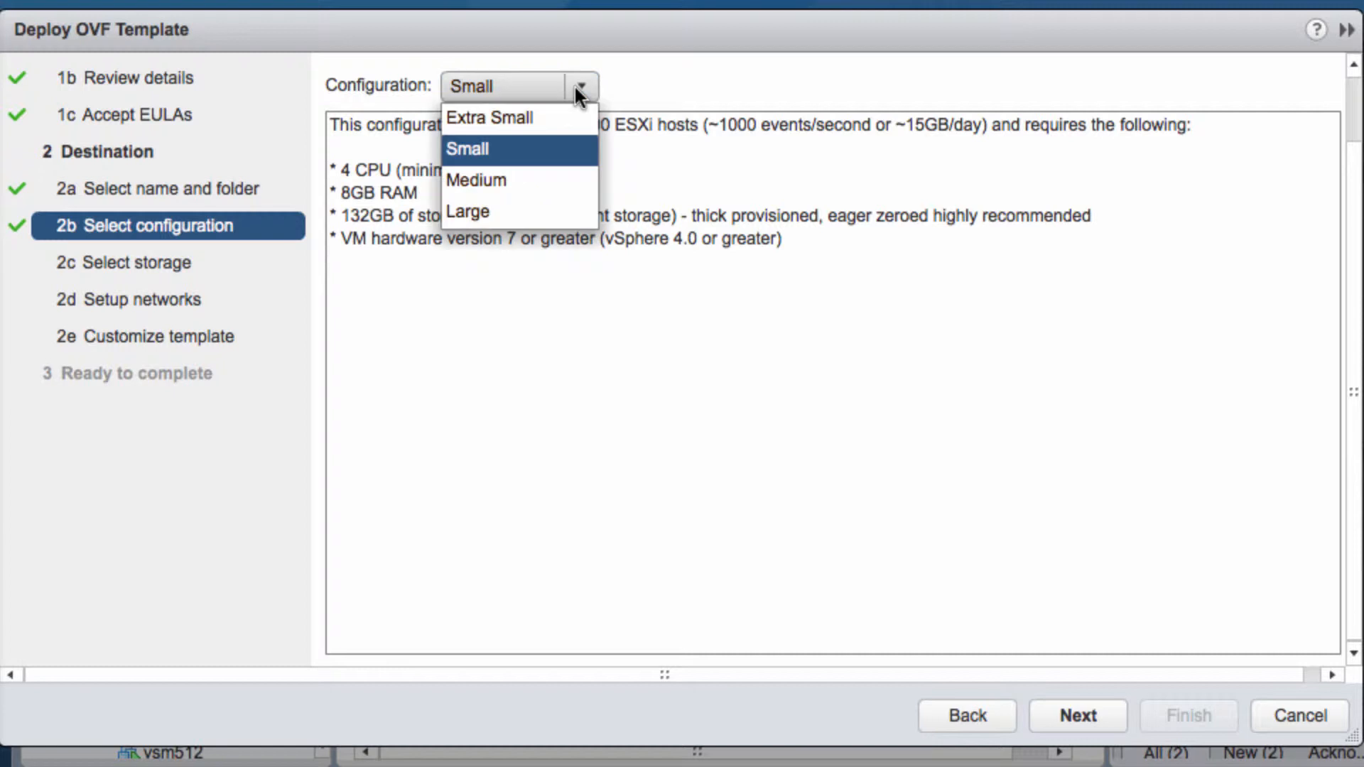
click(538, 125)
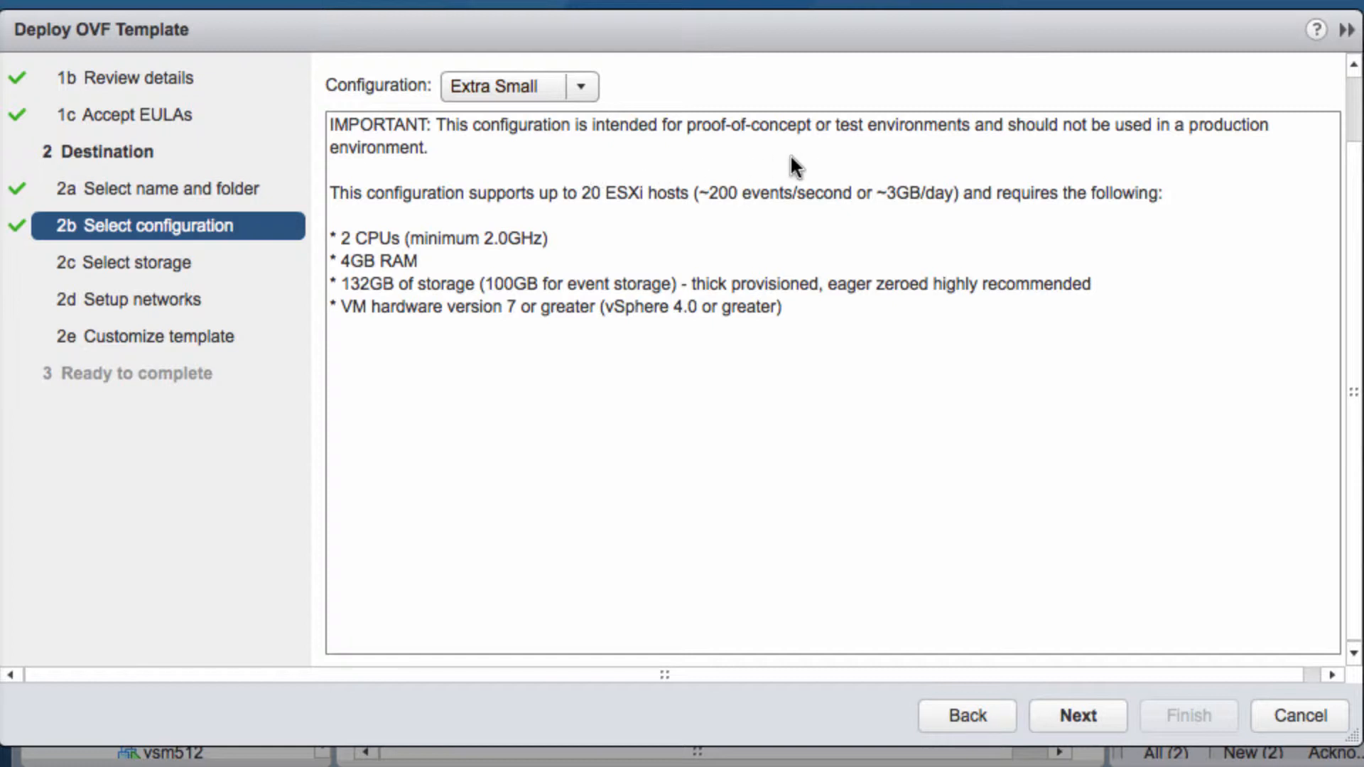
click(582, 88)
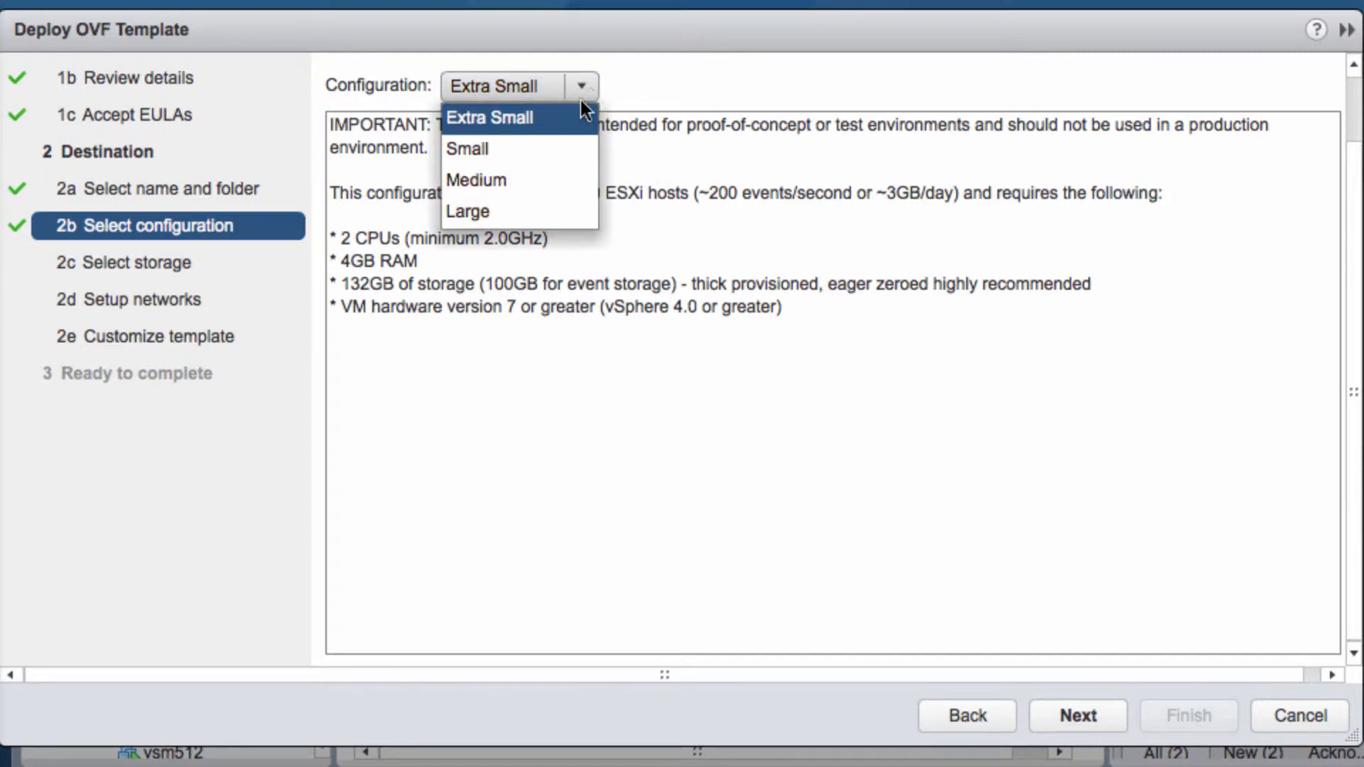
click(527, 152)
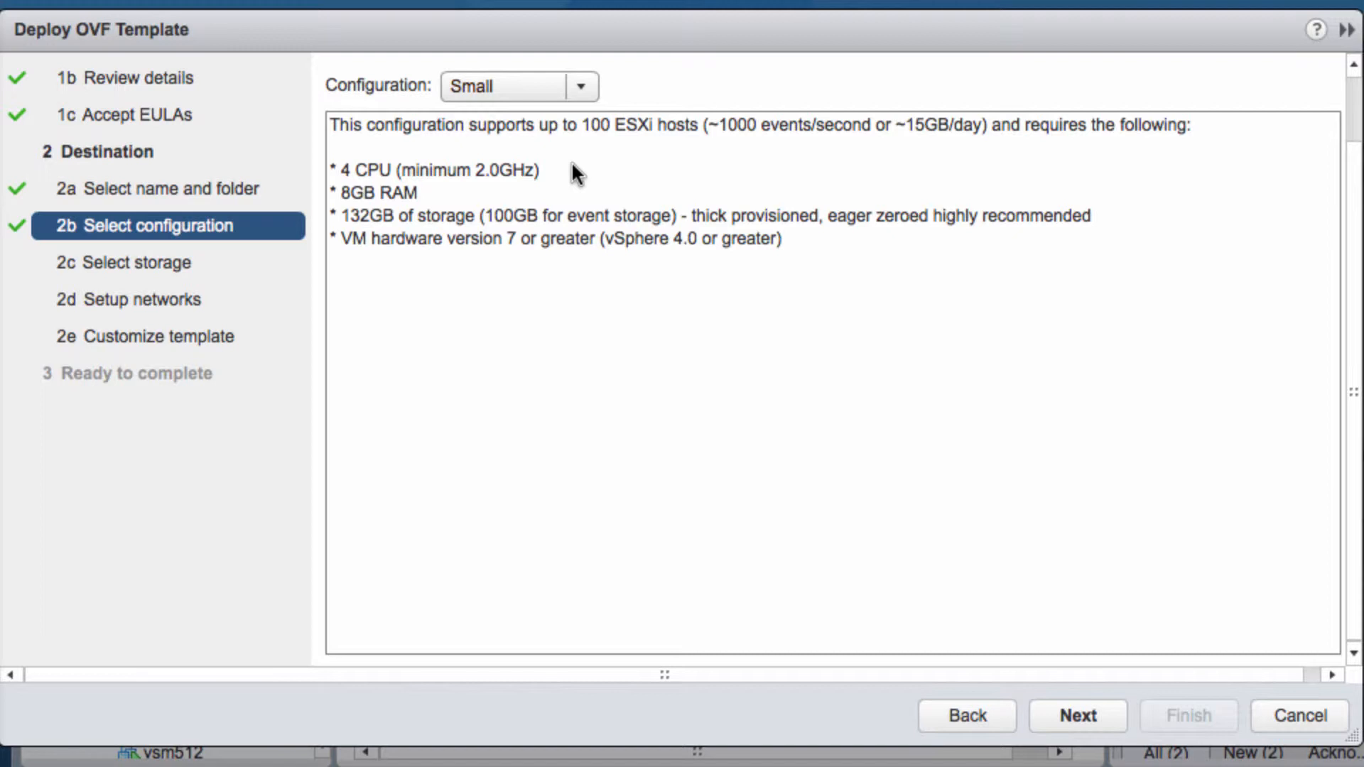
click(1081, 716)
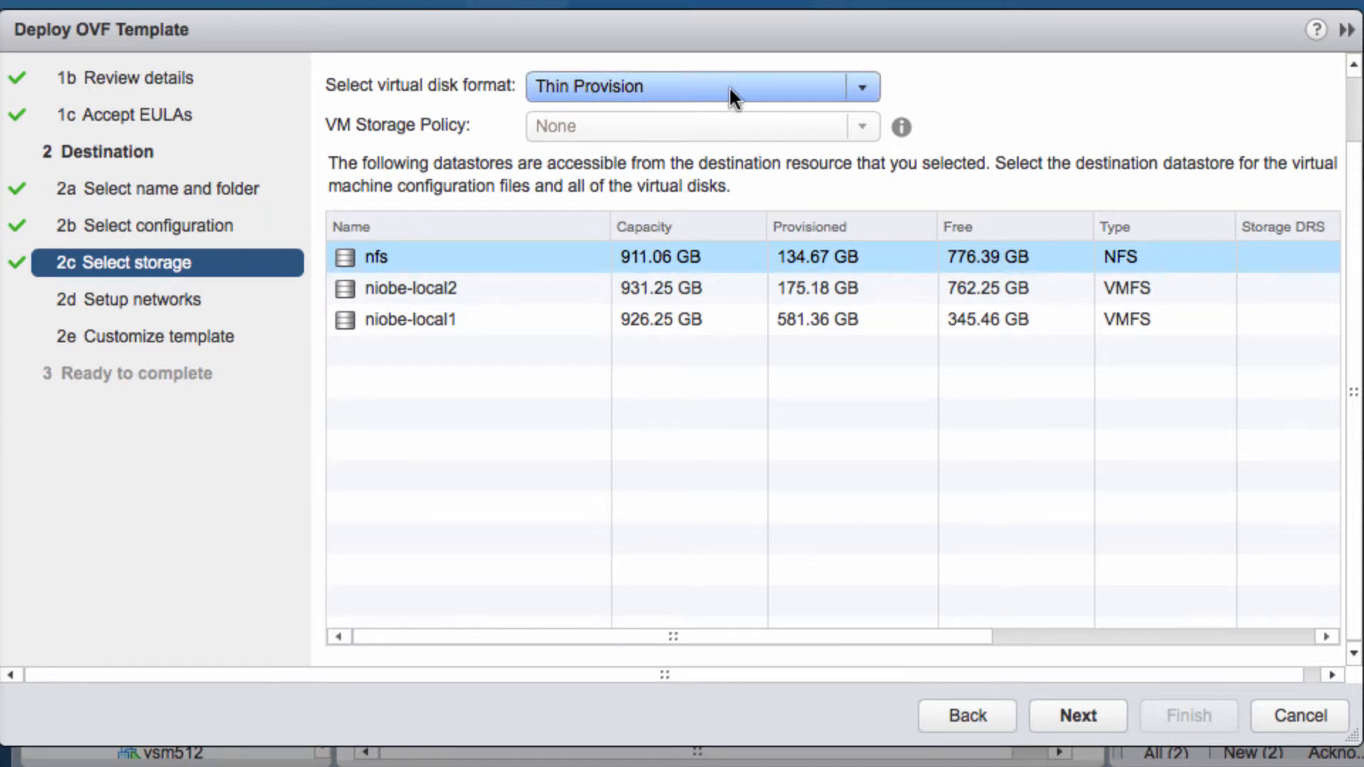
Check the virtual disk format options, then accept Thin Provision on the nfs datastore and the Network 1 mapping to VM Network.
click(861, 75)
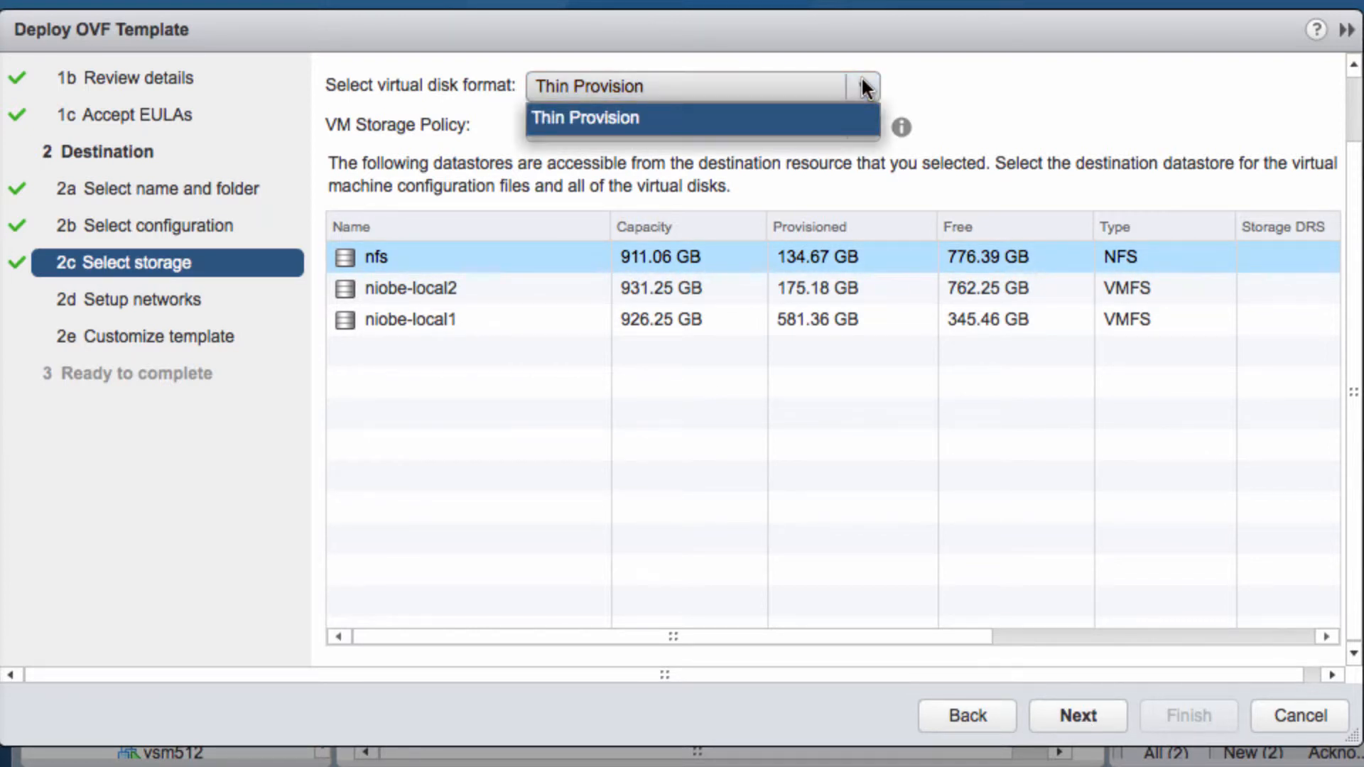
click(964, 95)
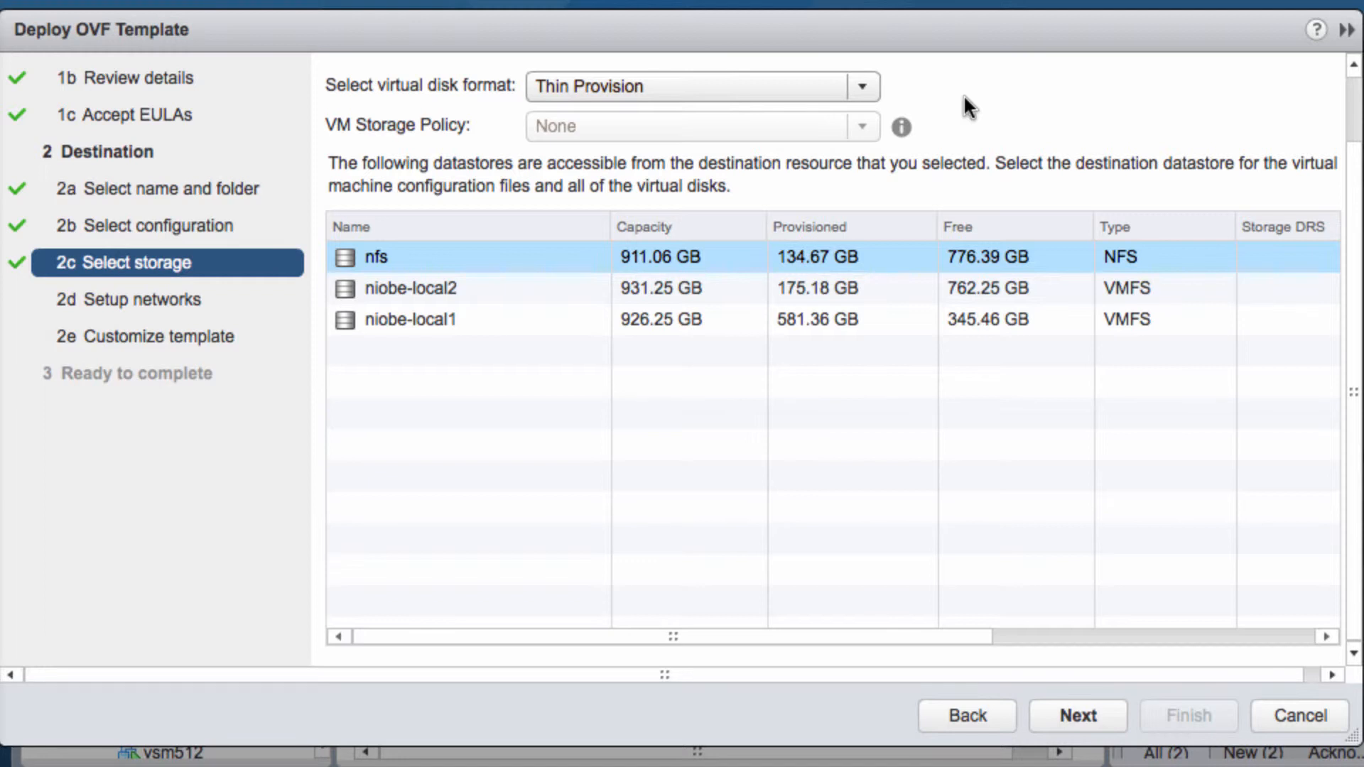
click(1059, 715)
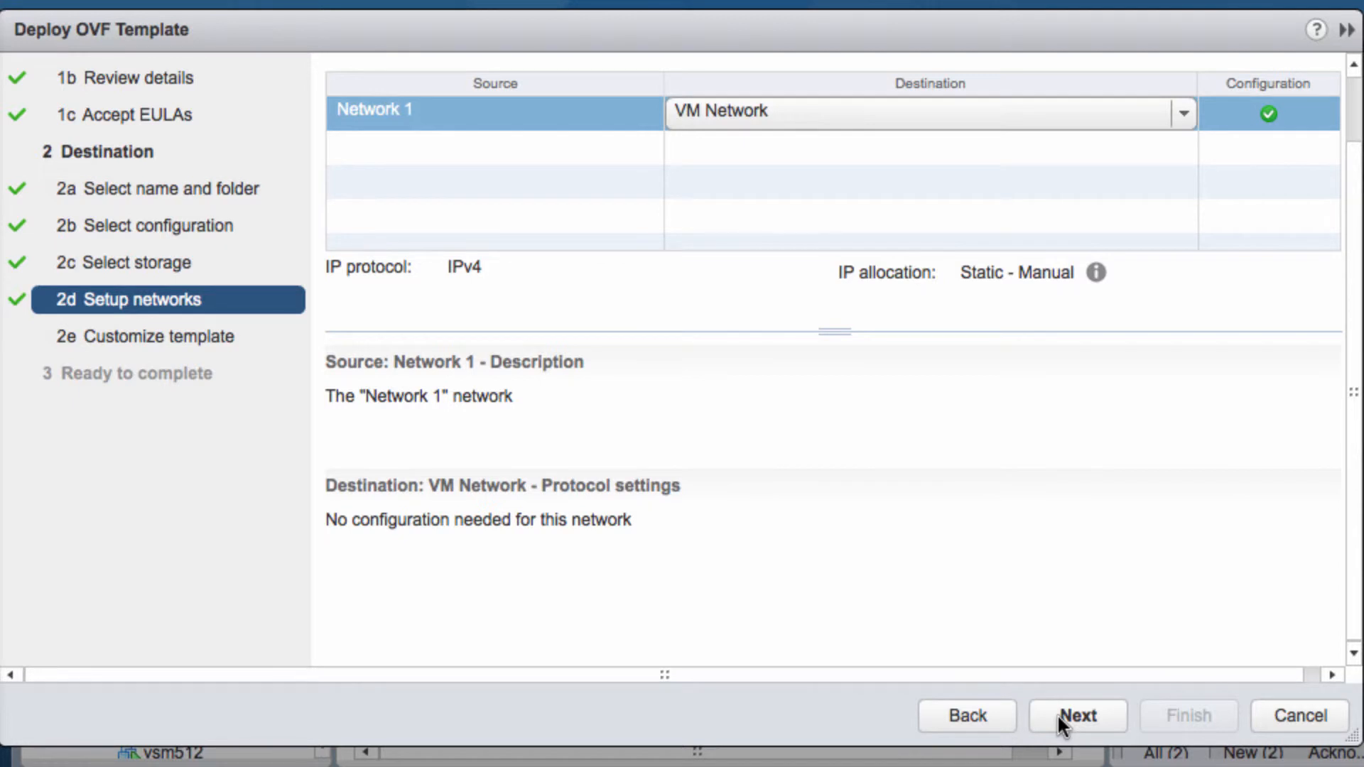
click(1058, 714)
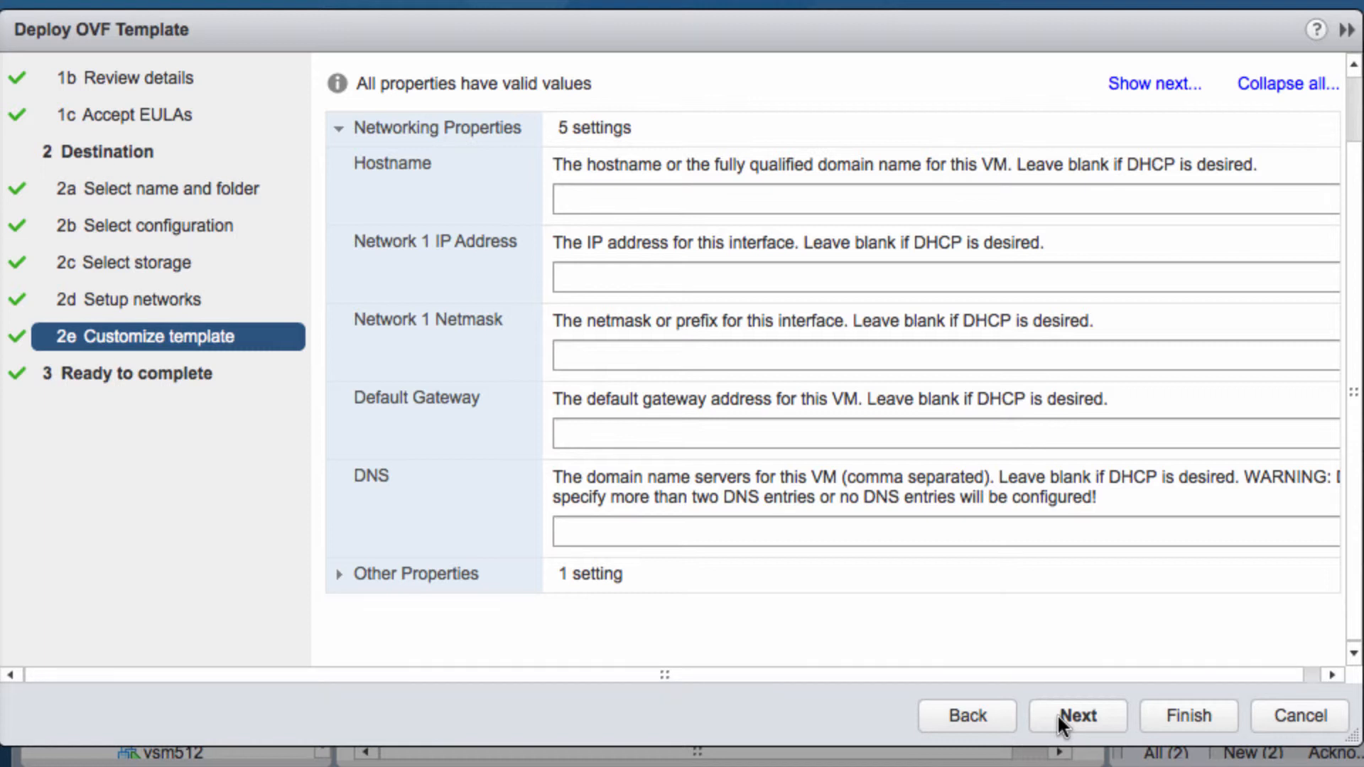
Expand the other template properties and enter and confirm the root password, leaving the networking properties blank for DHCP.
click(339, 575)
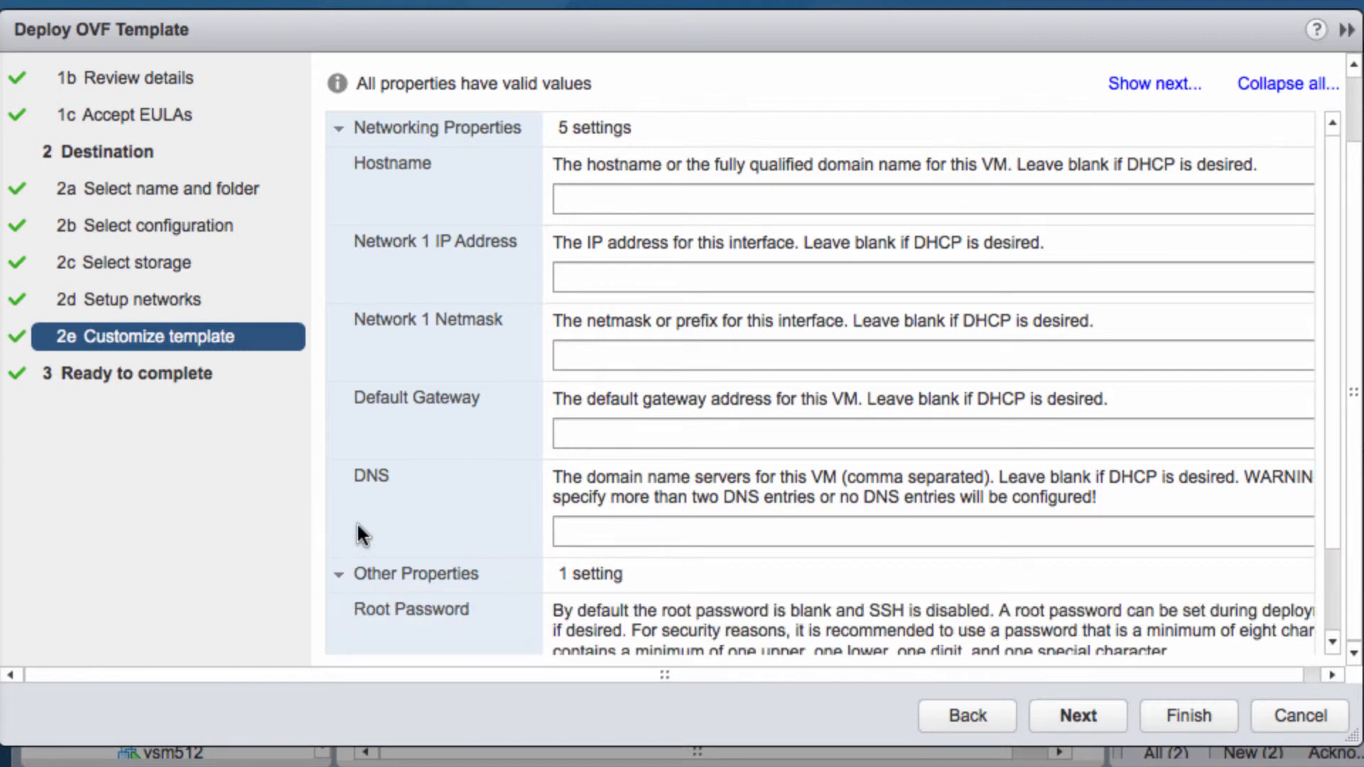
drag(1329, 525, 1330, 616)
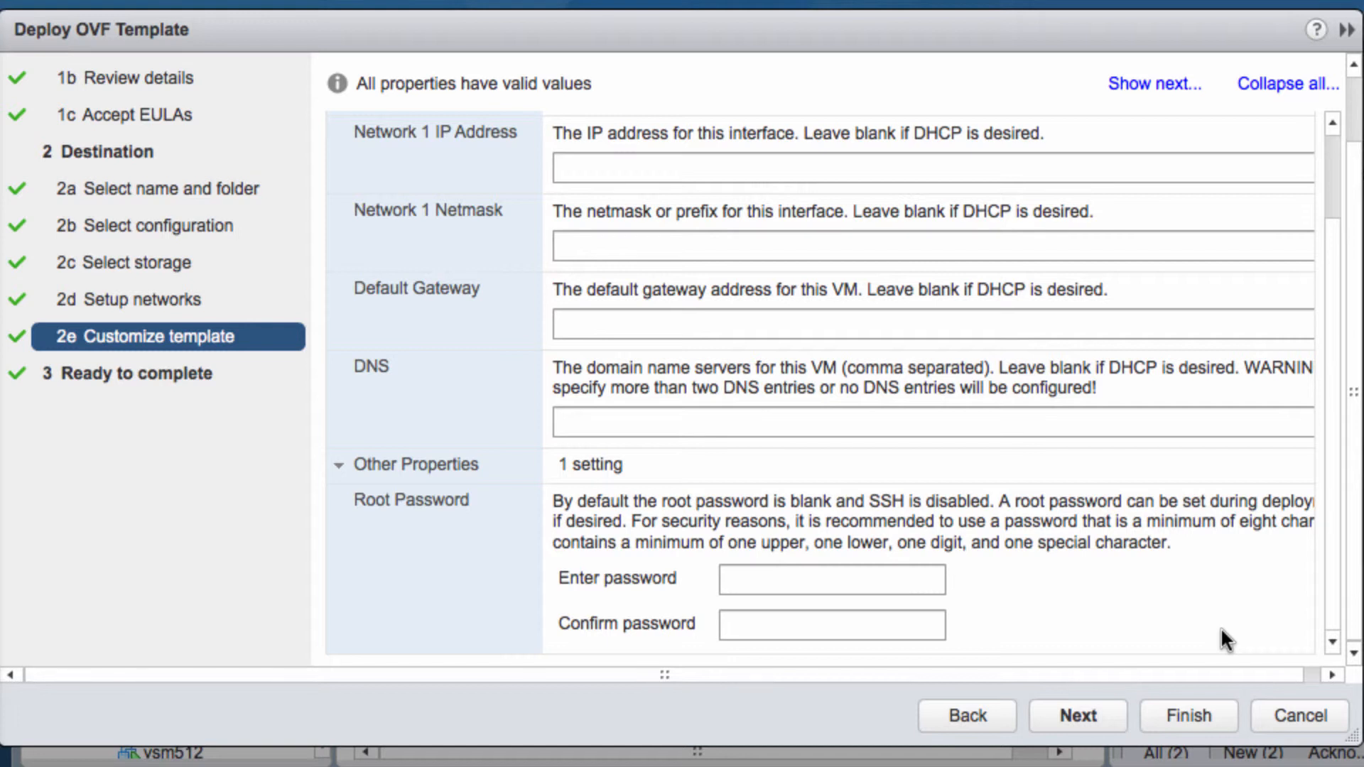
click(775, 587)
text(***)
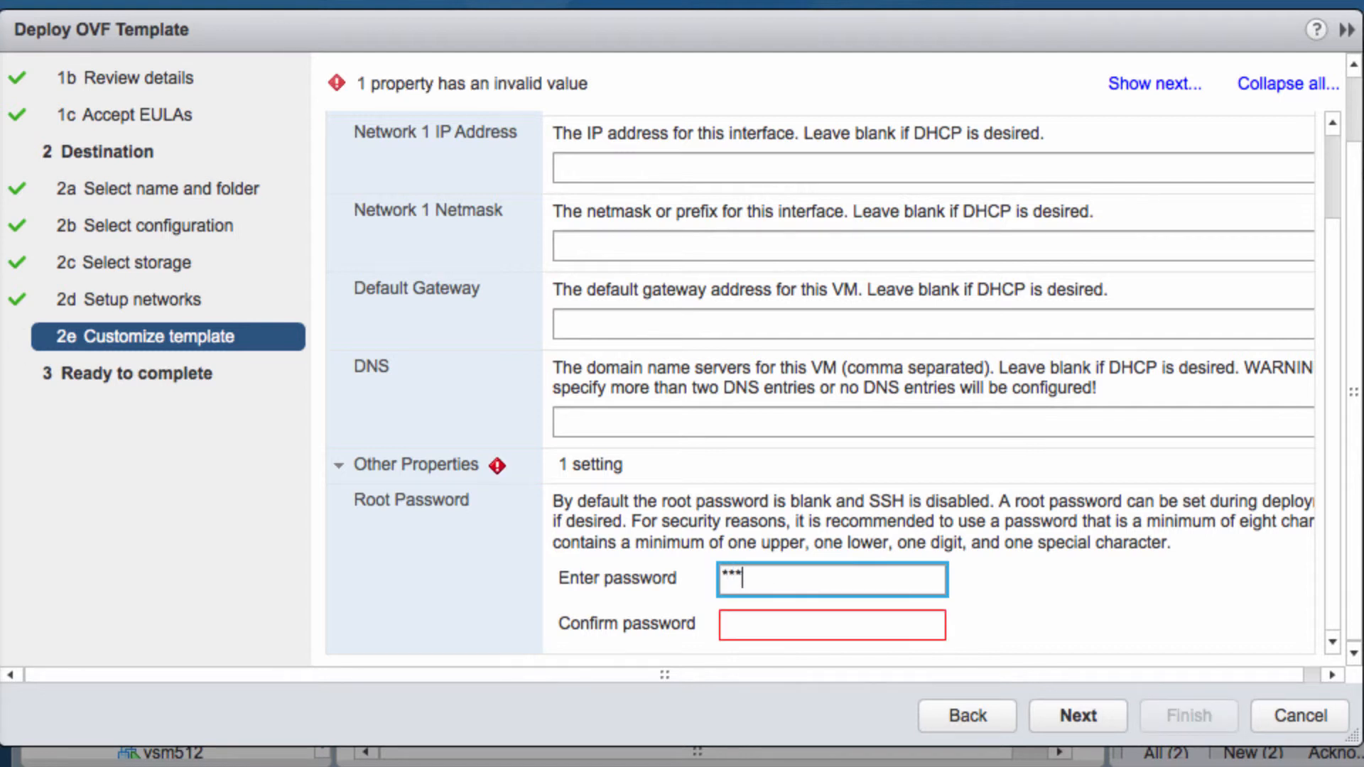
text(*****)
key(Tab)
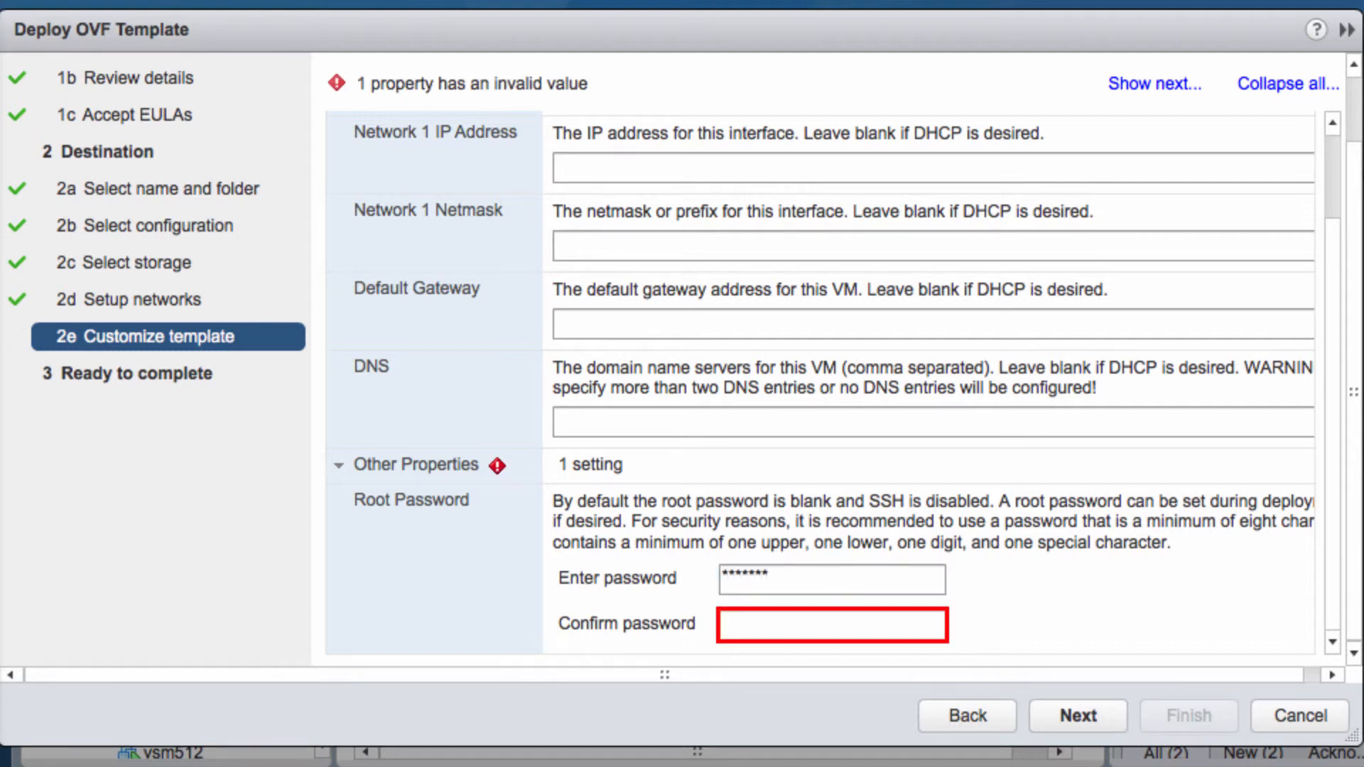
text(********)
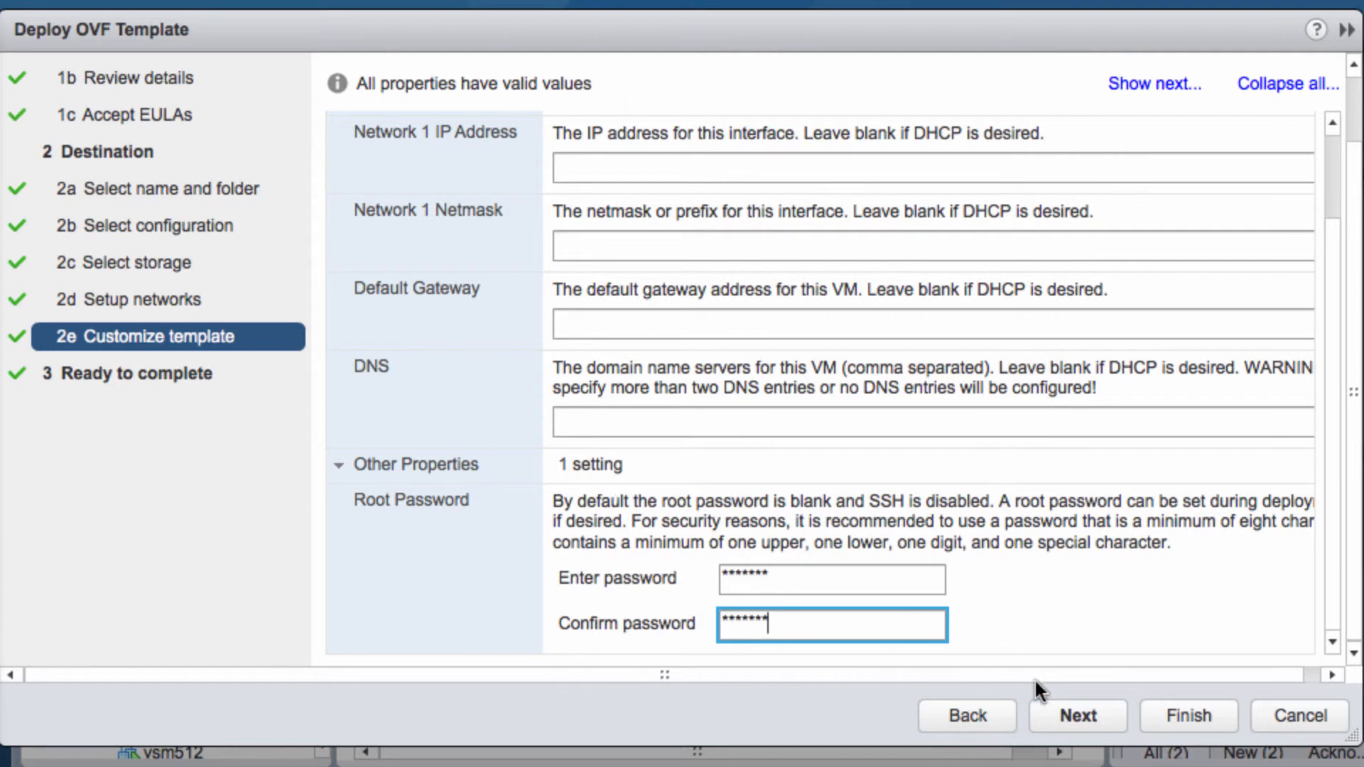
Proceed to the deployment summary, enable power on after deployment, and finish deploying the template.
click(1065, 715)
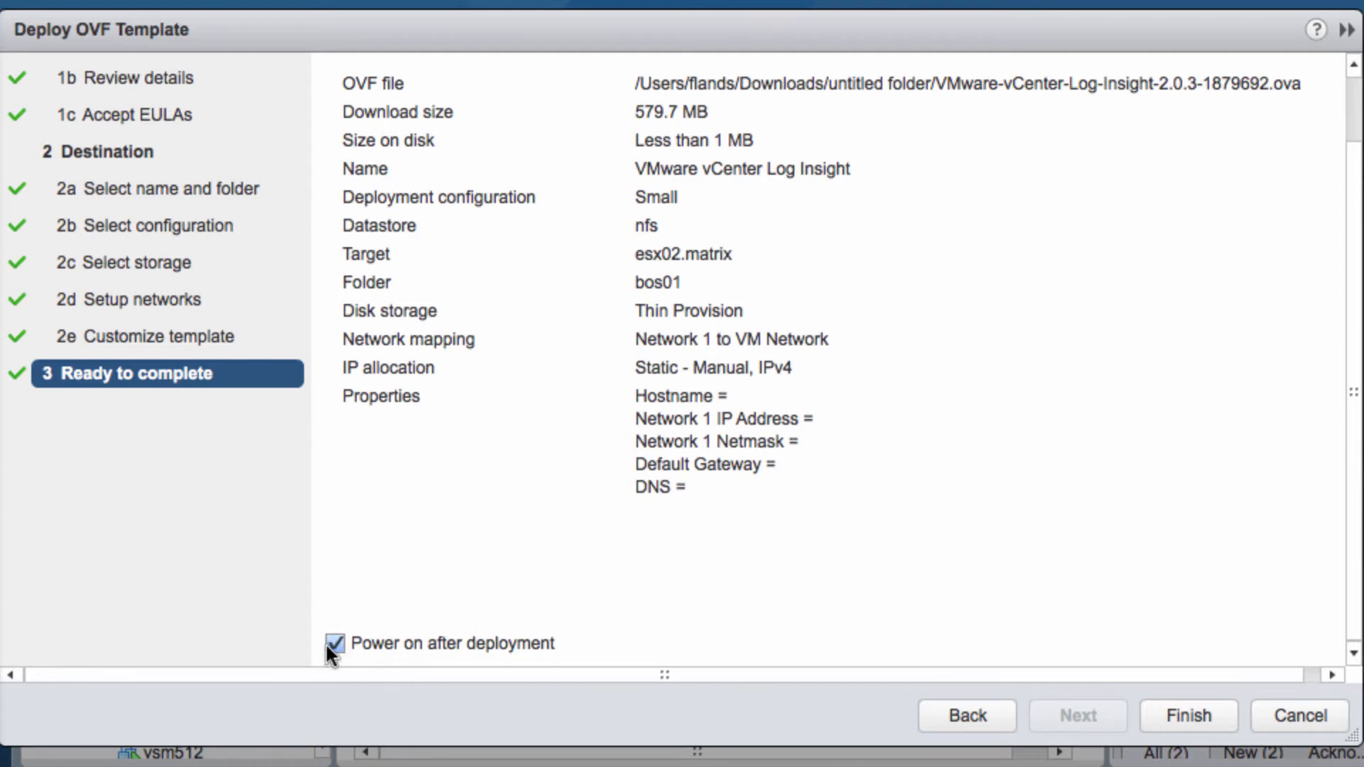
click(1187, 714)
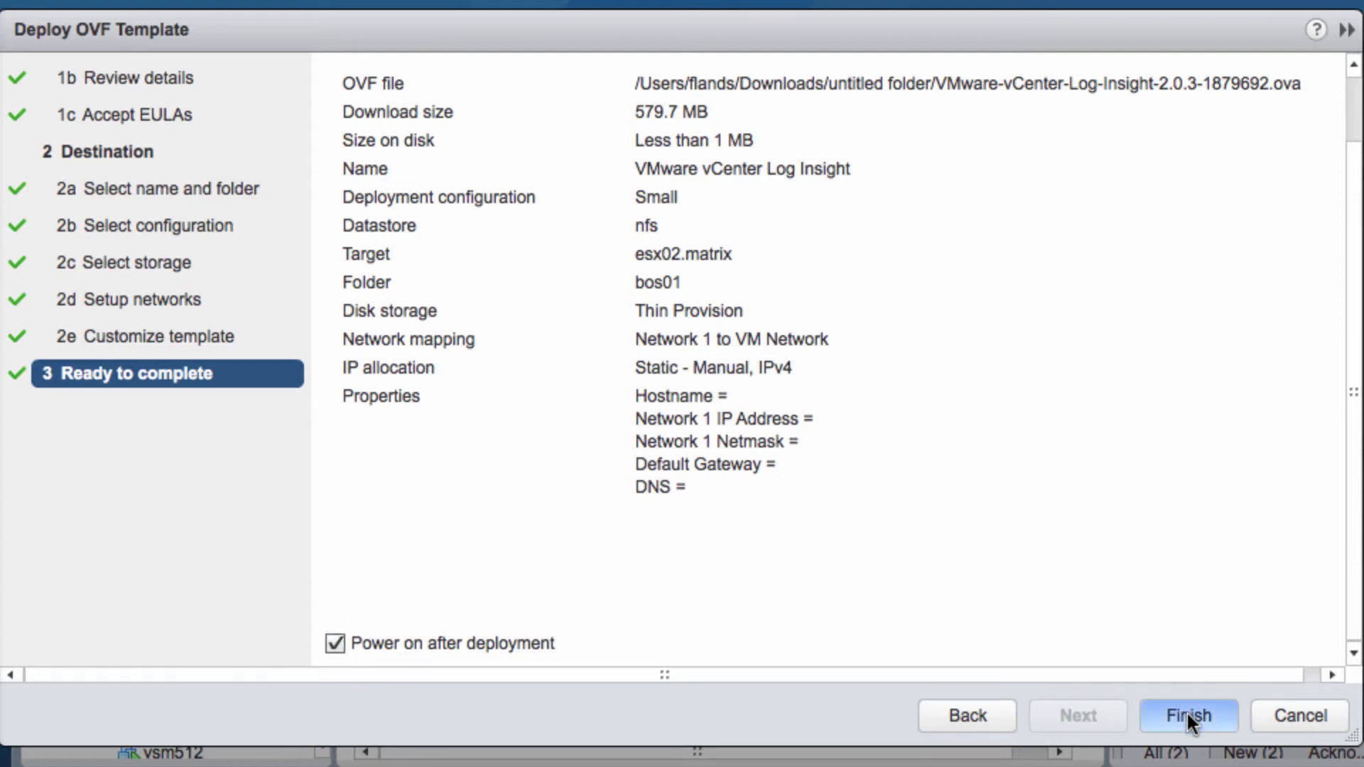